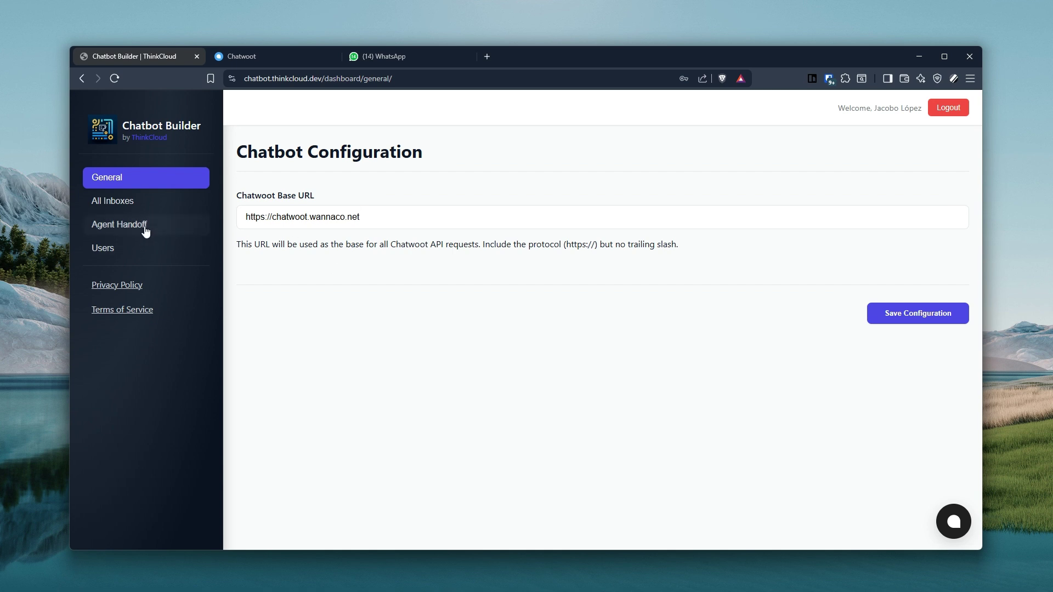
Go to All Inboxes to see the three existing inboxes and the new-inbox form.
left_click(115, 205)
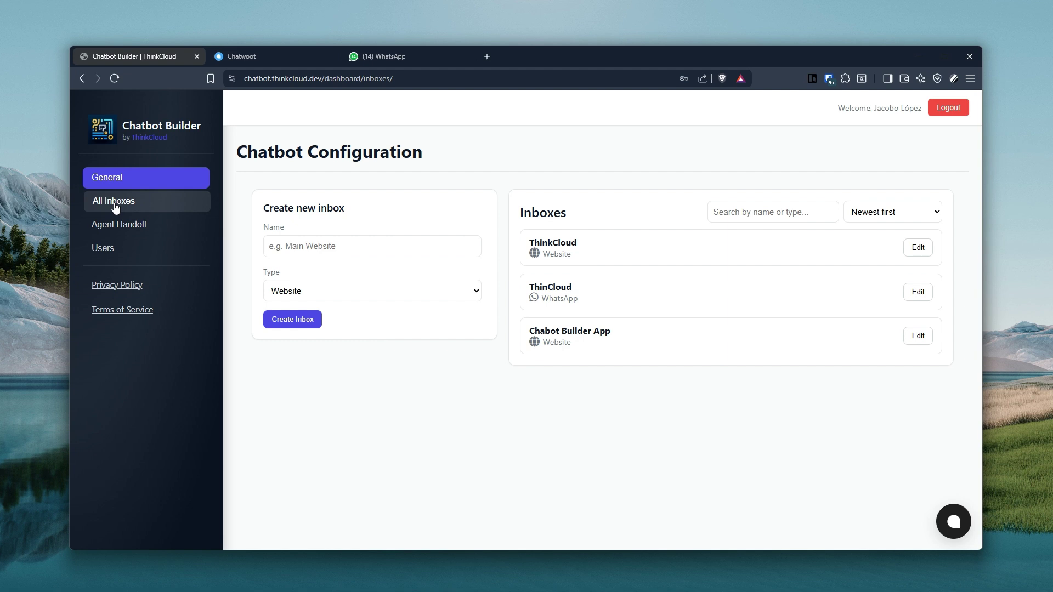
Keep Website as the inbox type and create the Blog main site inbox.
left_click(403, 296)
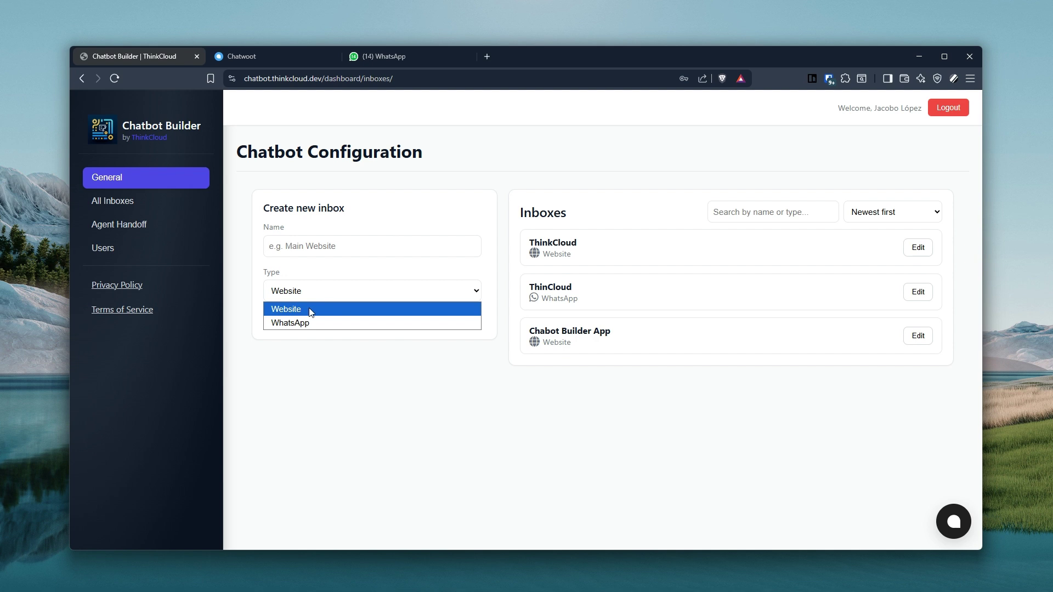
left_click(323, 310)
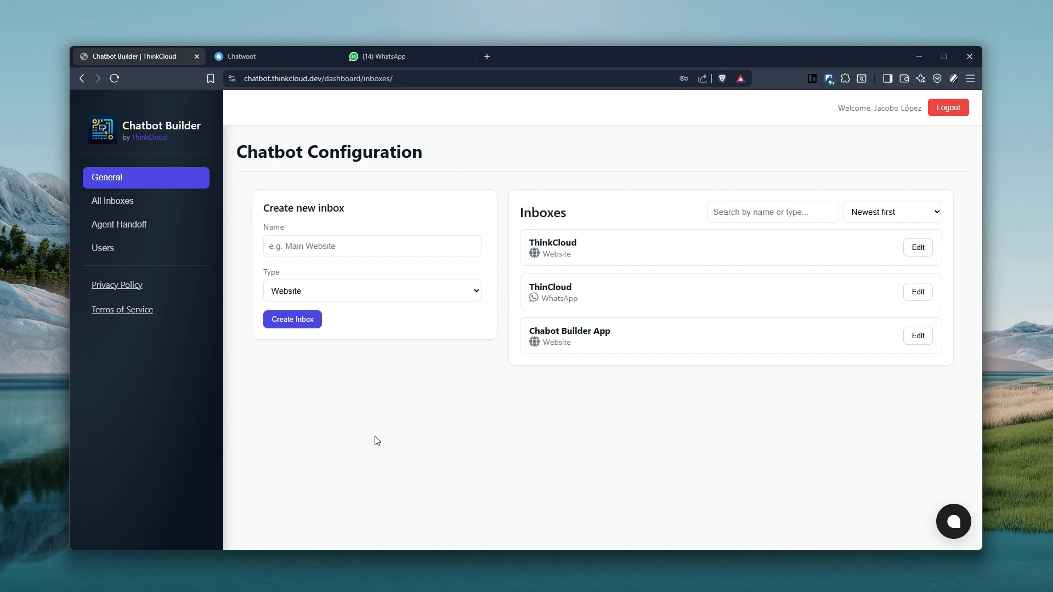
left_click(314, 294)
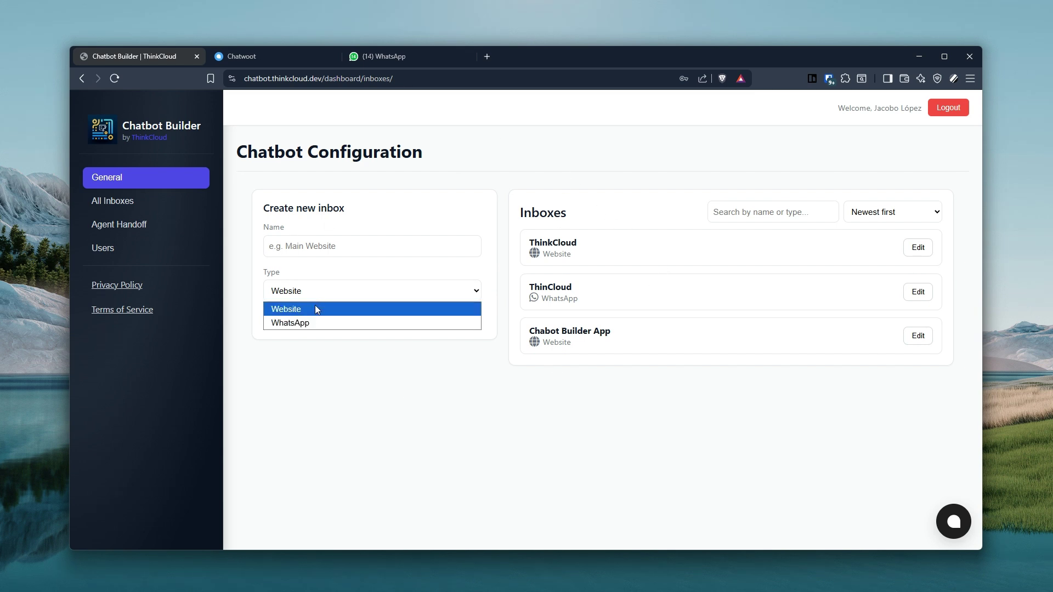
left_click(315, 302)
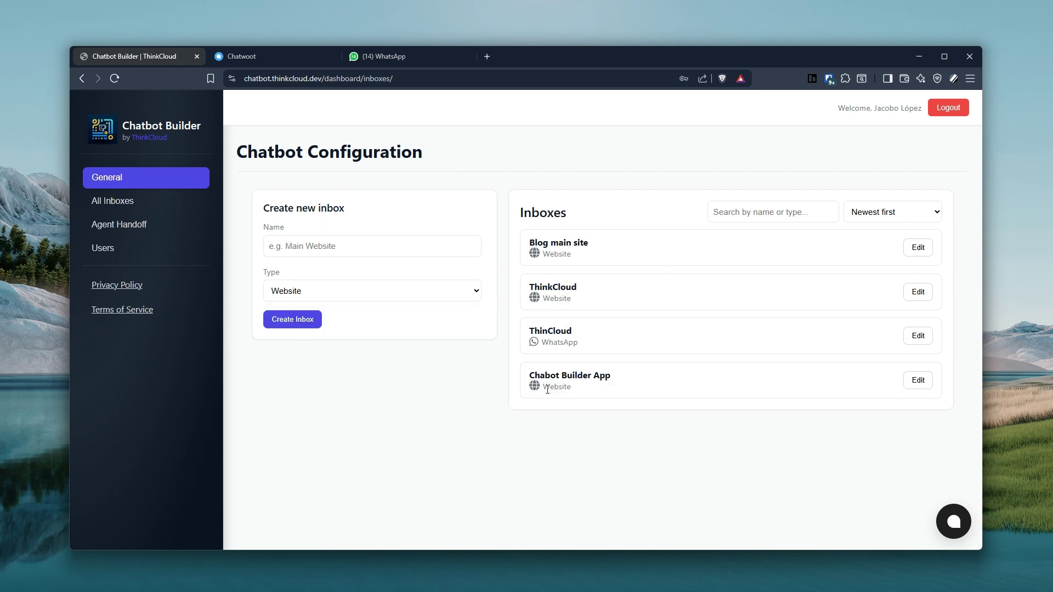
Open the chat widget briefly and close it again.
left_click(953, 521)
left_click(625, 440)
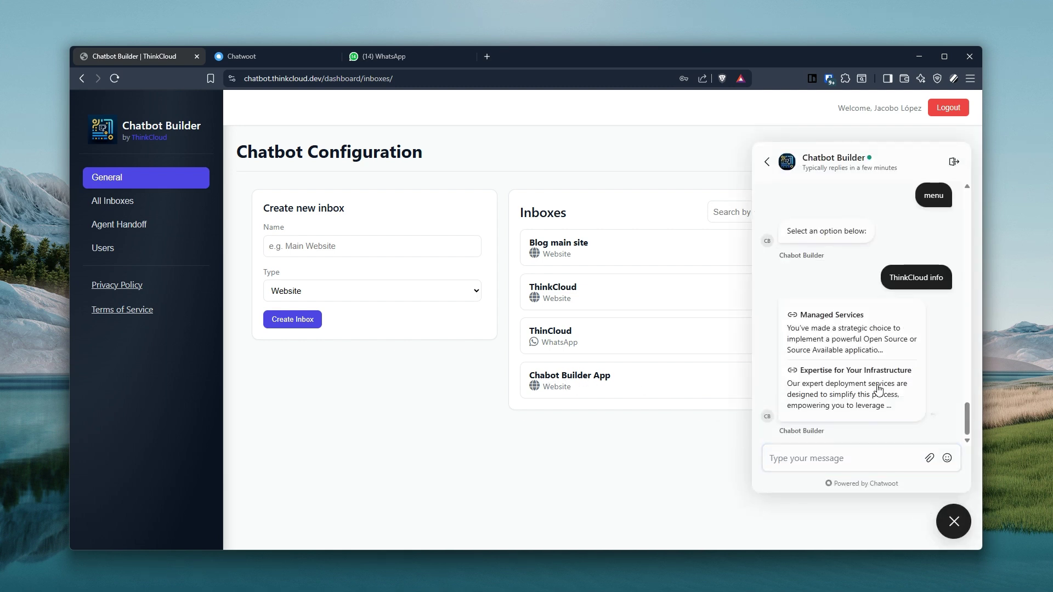
left_click(953, 521)
Edit the Chabot Builder App inbox and scroll through its menu responses down to Products.
left_click(905, 387)
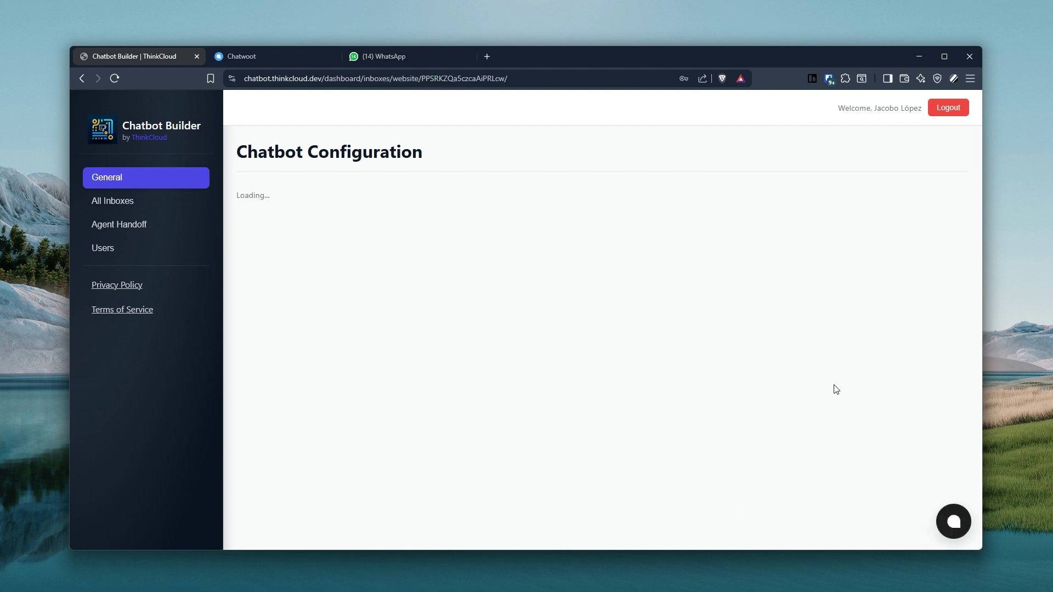
scroll(565, 325, "down", 1)
scroll(565, 325, "up", 1)
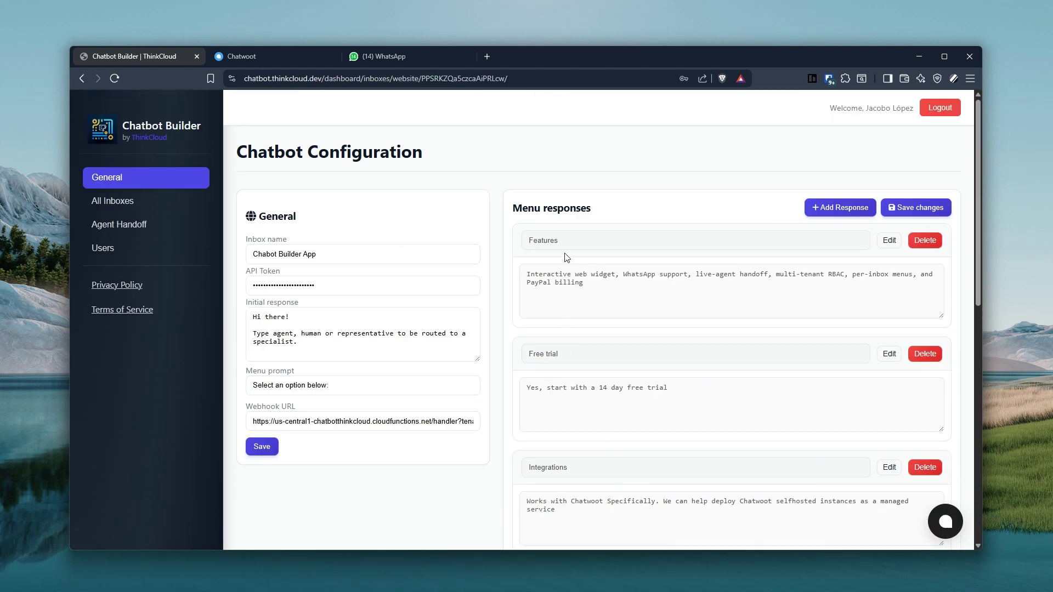
scroll(574, 357, "down", 1)
scroll(574, 357, "down", 1)
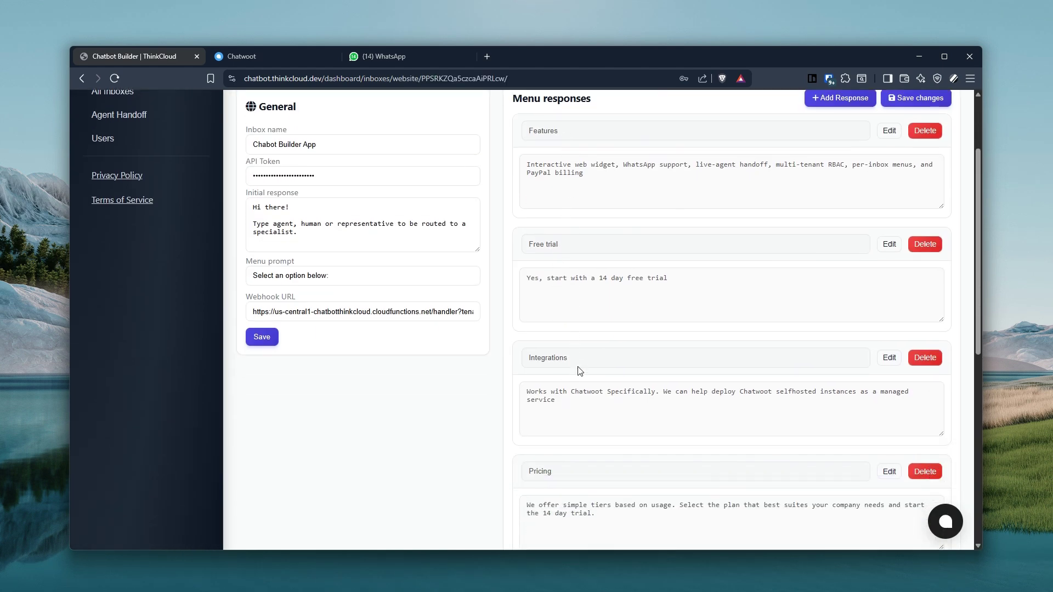
scroll(582, 366, "down", 2)
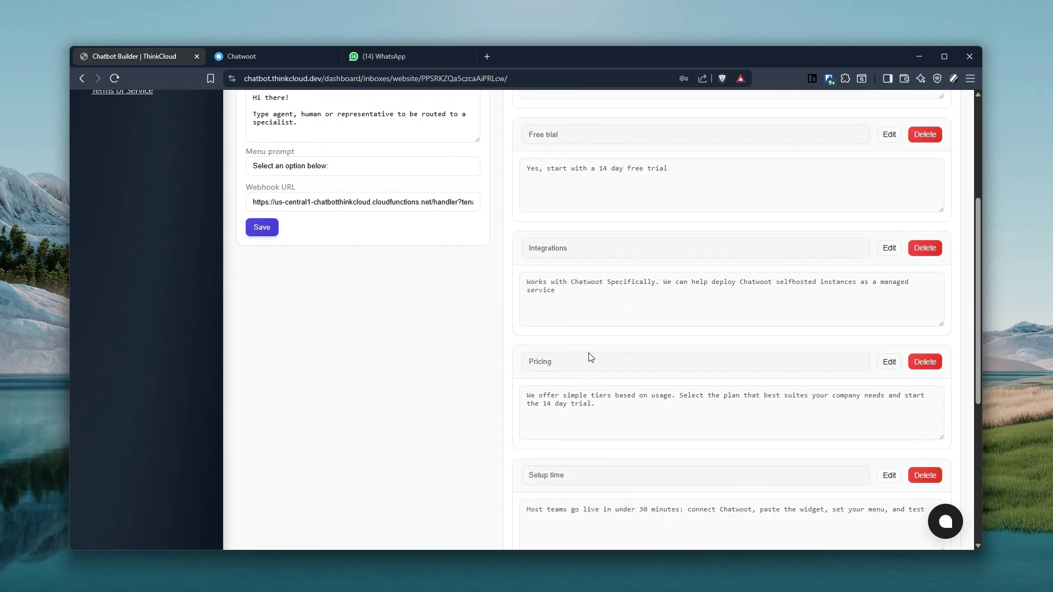
scroll(561, 362, "down", 5)
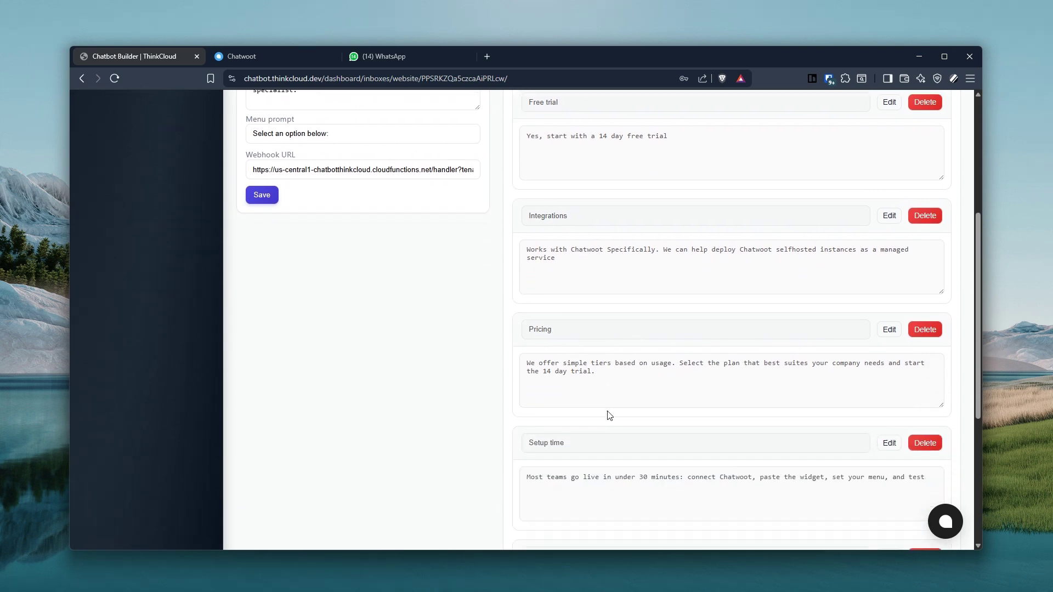
scroll(559, 427, "down", 1)
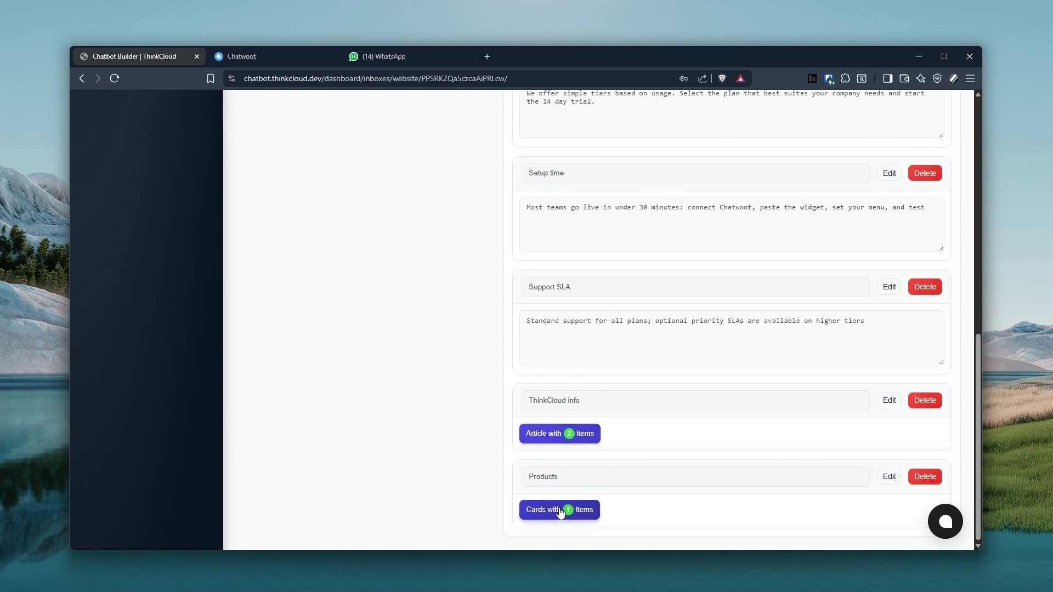
Send 'menu' in the chat widget and choose Features from the bot menu.
left_click(944, 523)
left_click(792, 467)
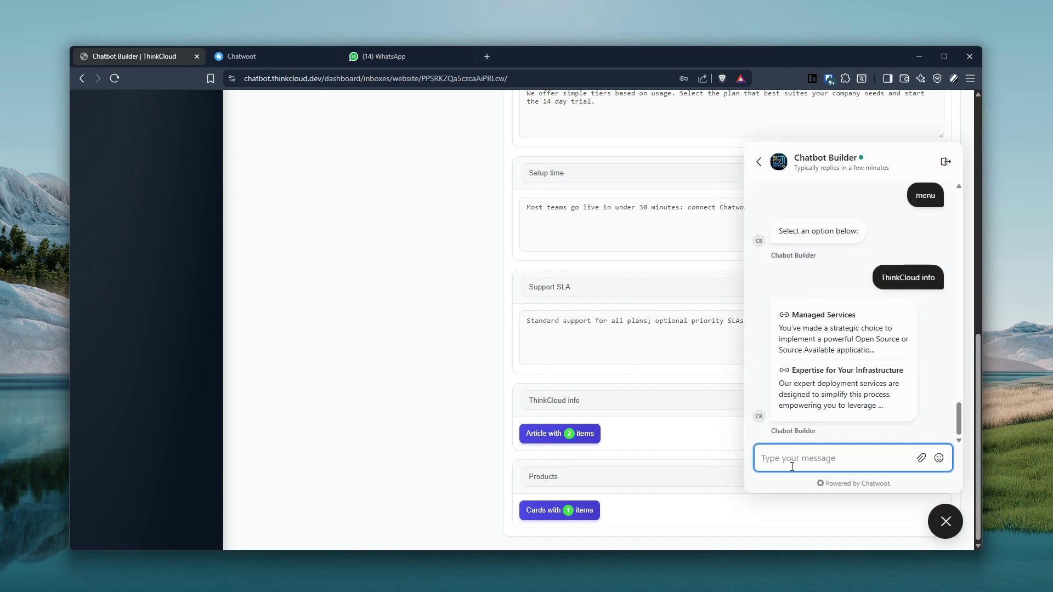
type("menu")
key("Return")
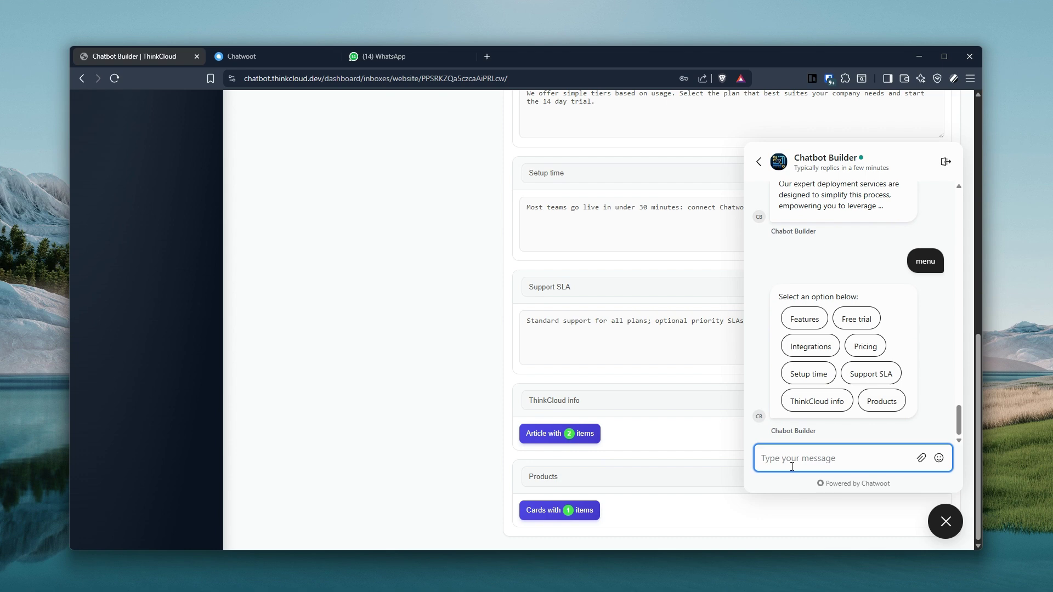
scroll(698, 234, "up", 2)
scroll(698, 234, "up", 8)
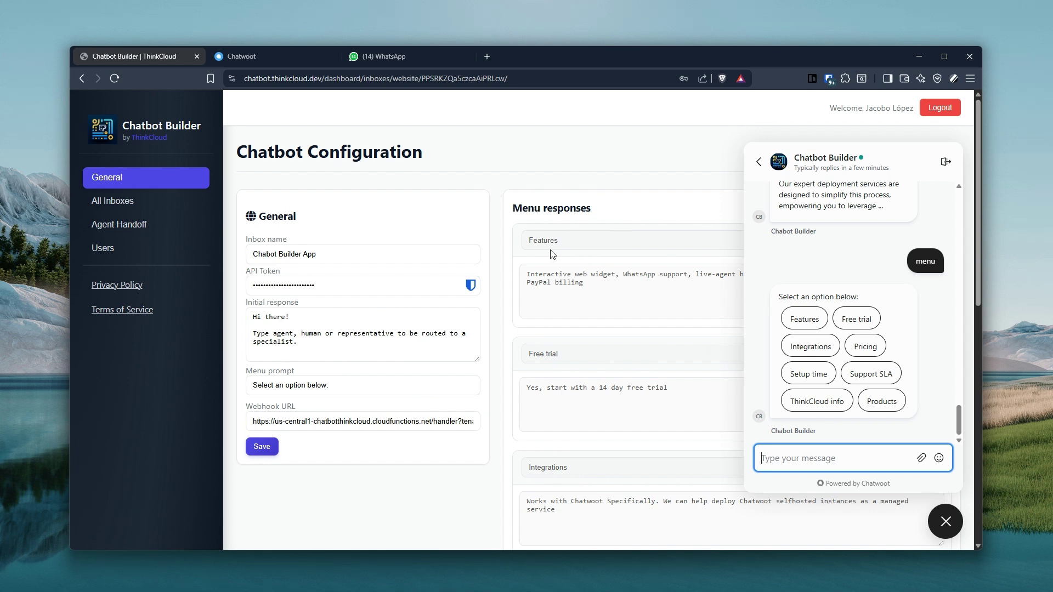
left_click(804, 320)
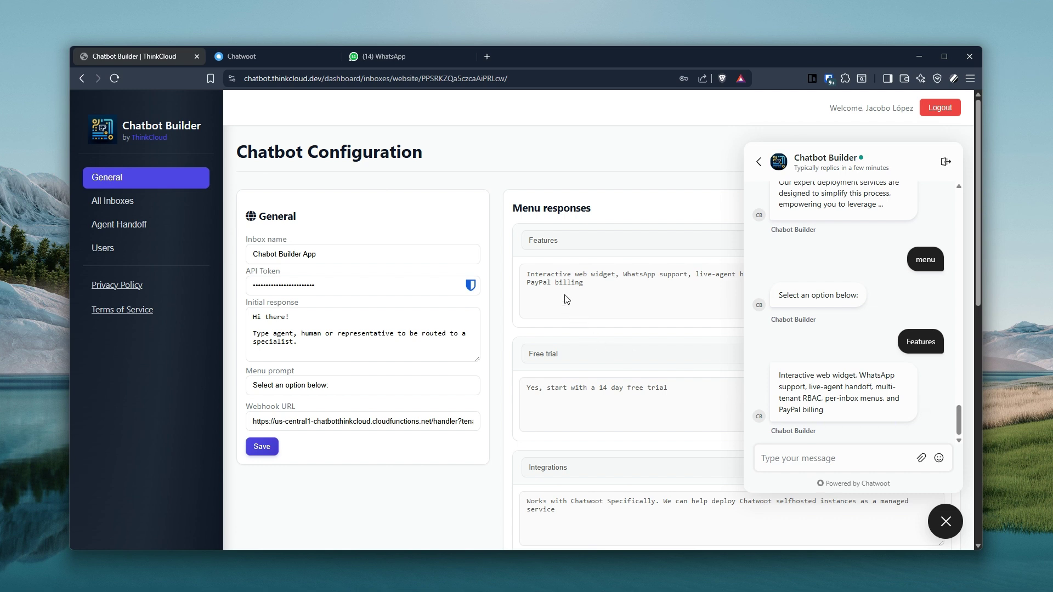
Send 'menu' again and choose Products to get the Chatbot builder card.
left_click(823, 459)
type("menu")
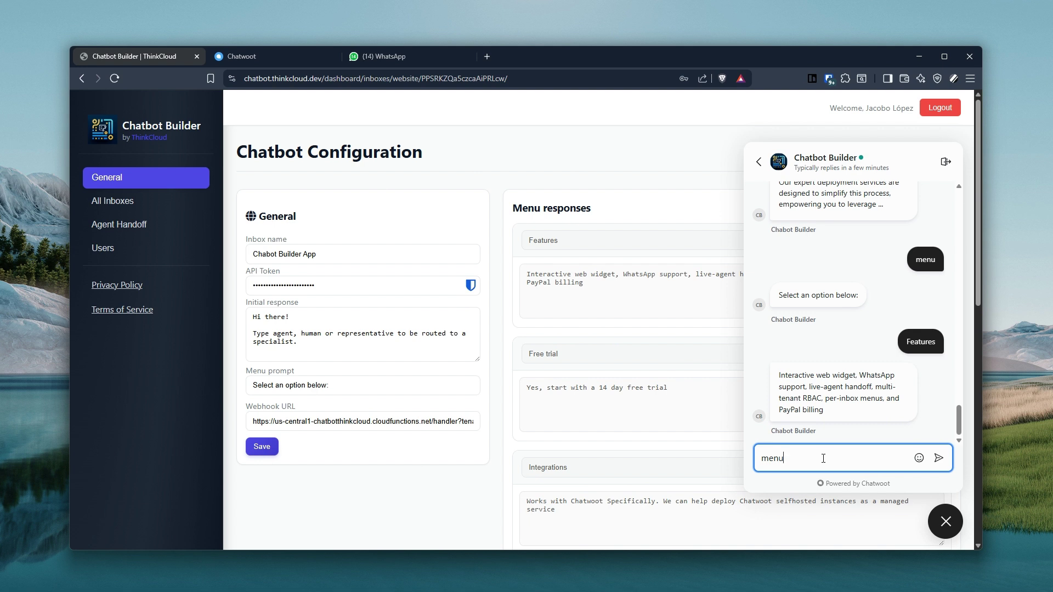
key("Return")
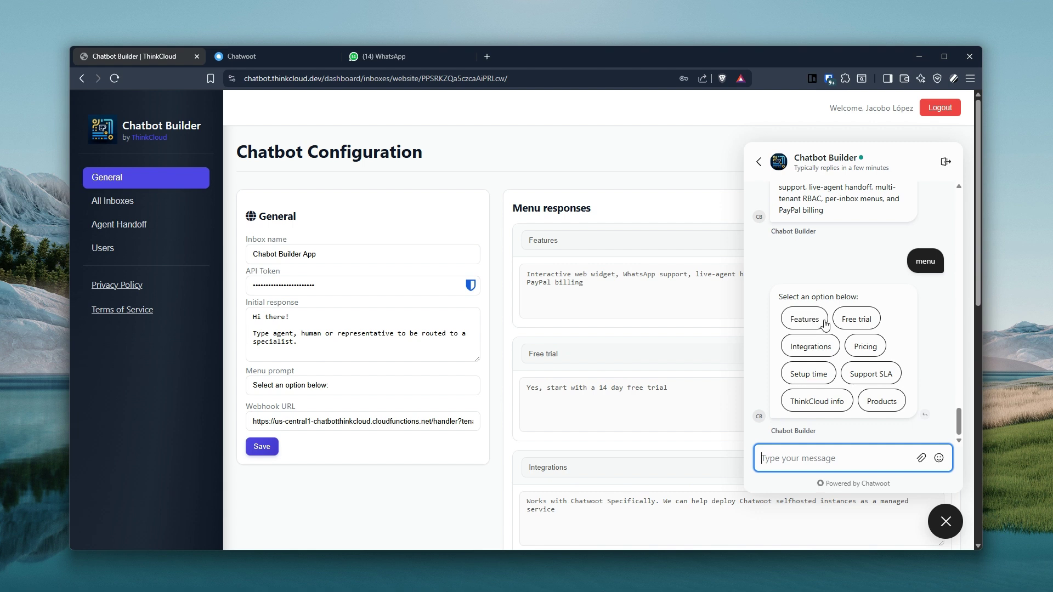
left_click(882, 402)
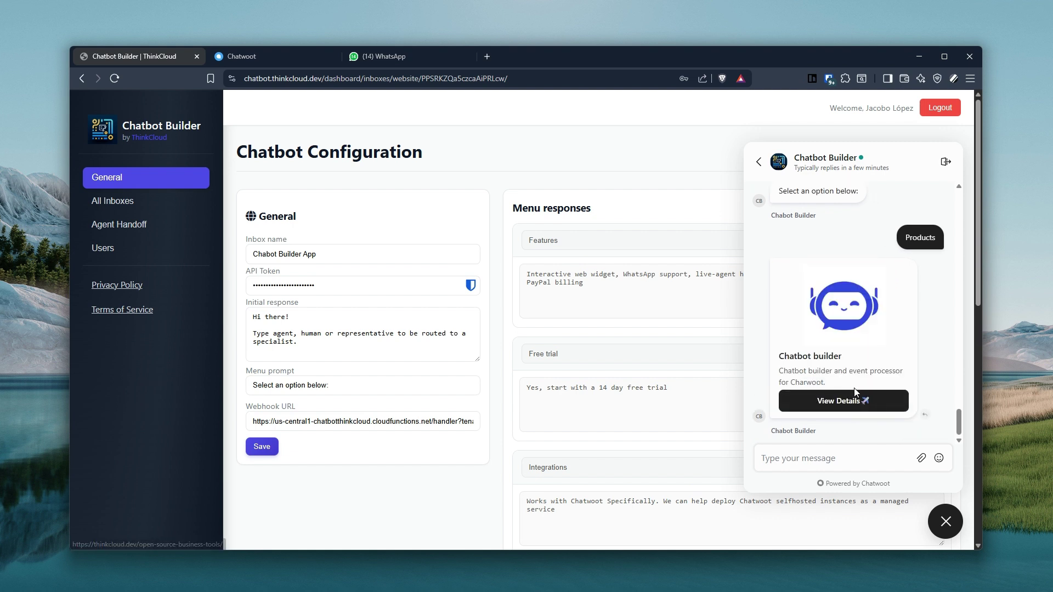
scroll(614, 401, "down", 10)
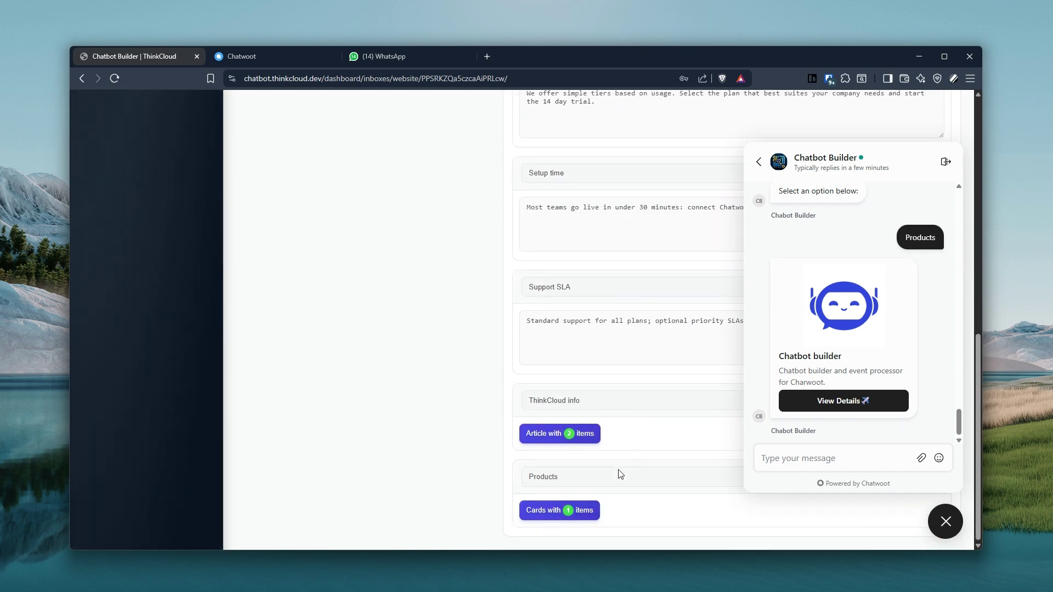
Add the robot emoji (searched 'rob') to the Chatbot builder card title and save the card.
left_click(942, 510)
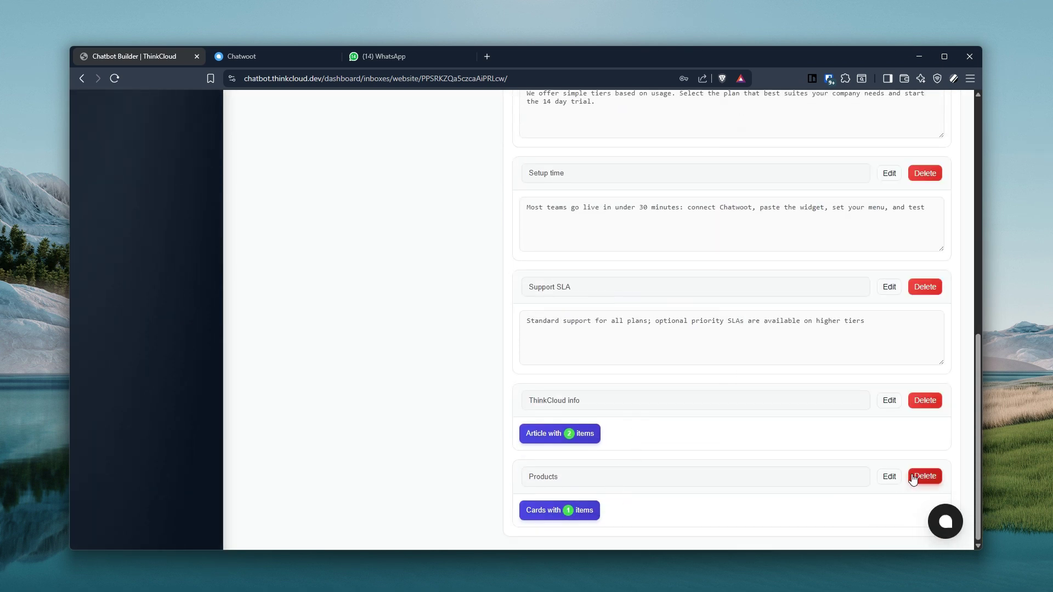
left_click(889, 477)
scroll(624, 429, "down", 1)
scroll(624, 429, "down", 3)
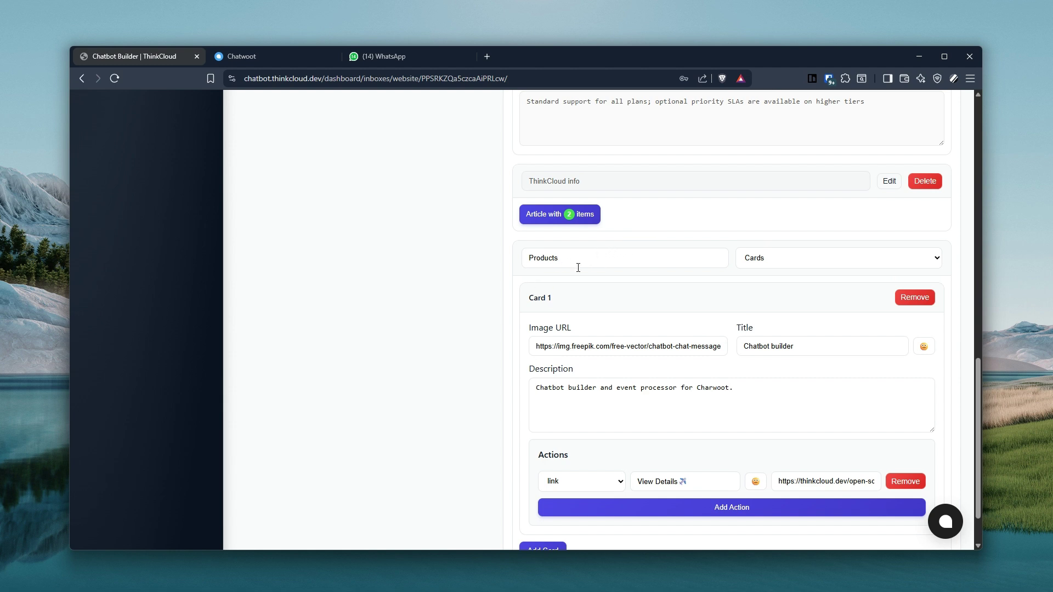
scroll(562, 345, "down", 1)
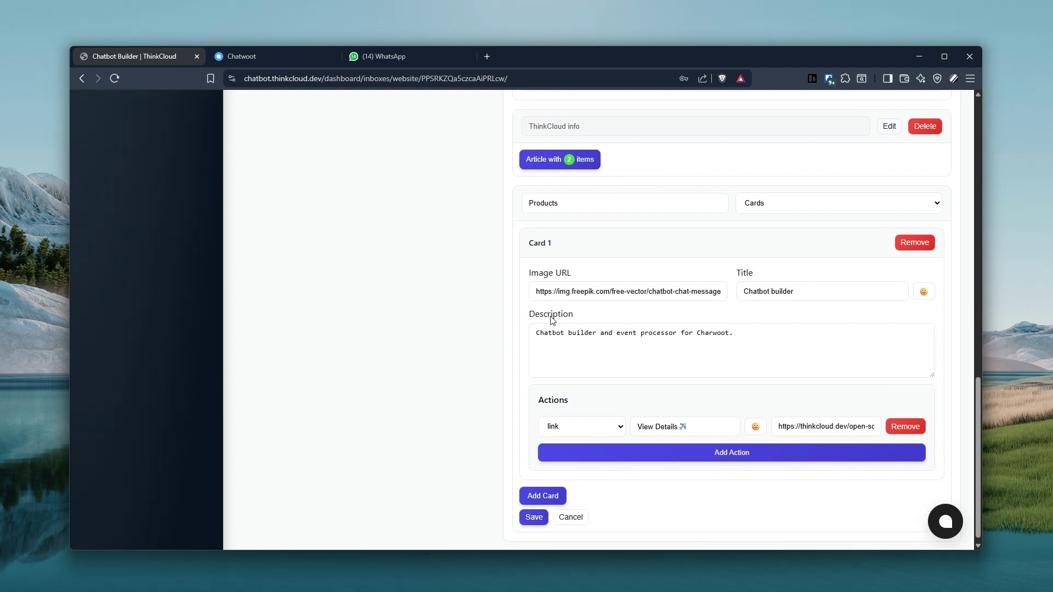
left_click(798, 292)
left_click(923, 291)
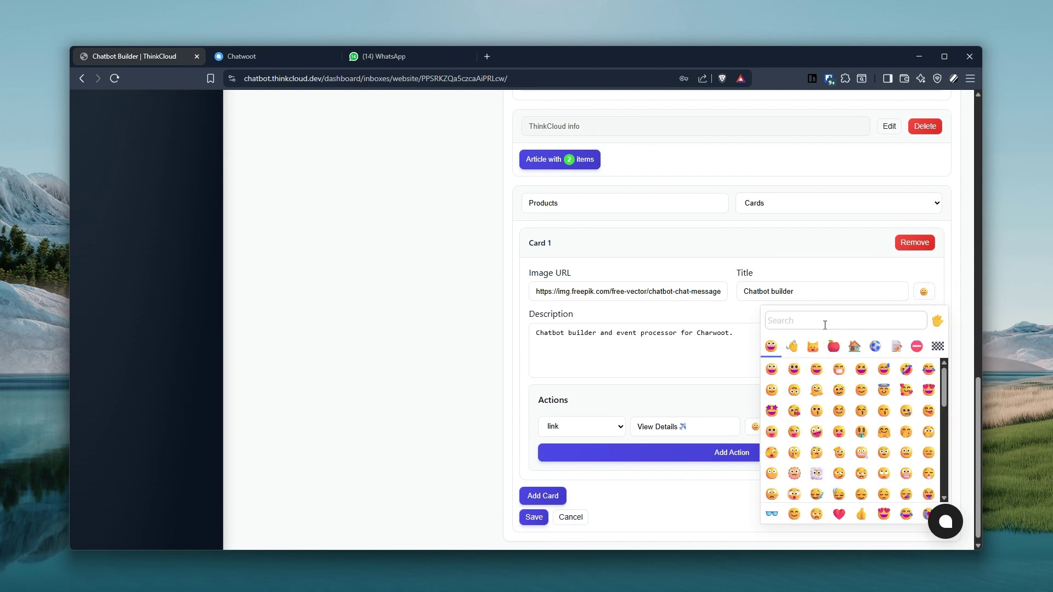
type("tot")
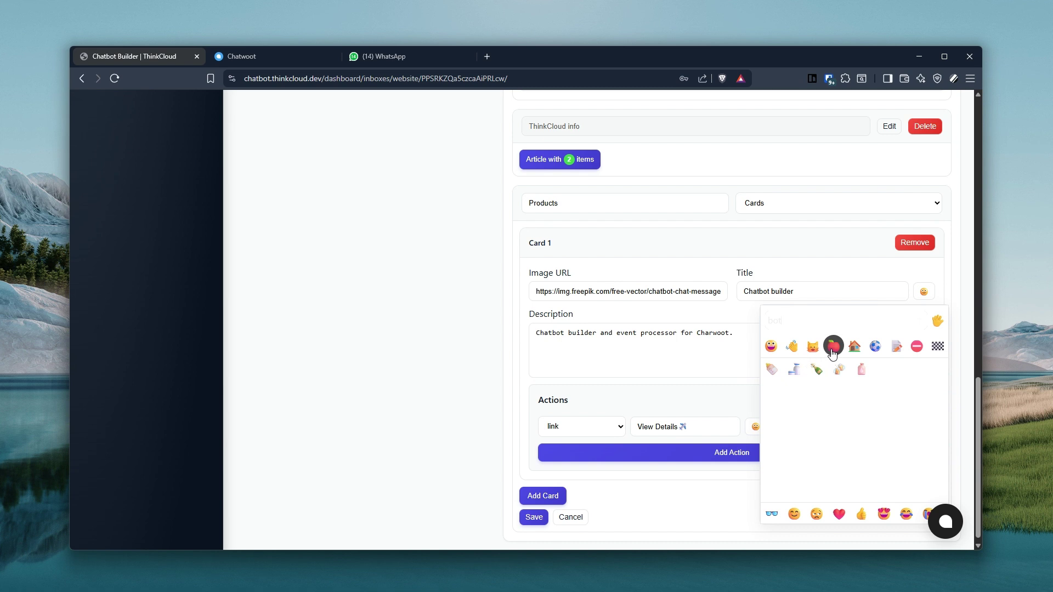
key("BackSpace")
key("BackSpace")
key("BackSpace")
type("rob")
left_click(771, 368)
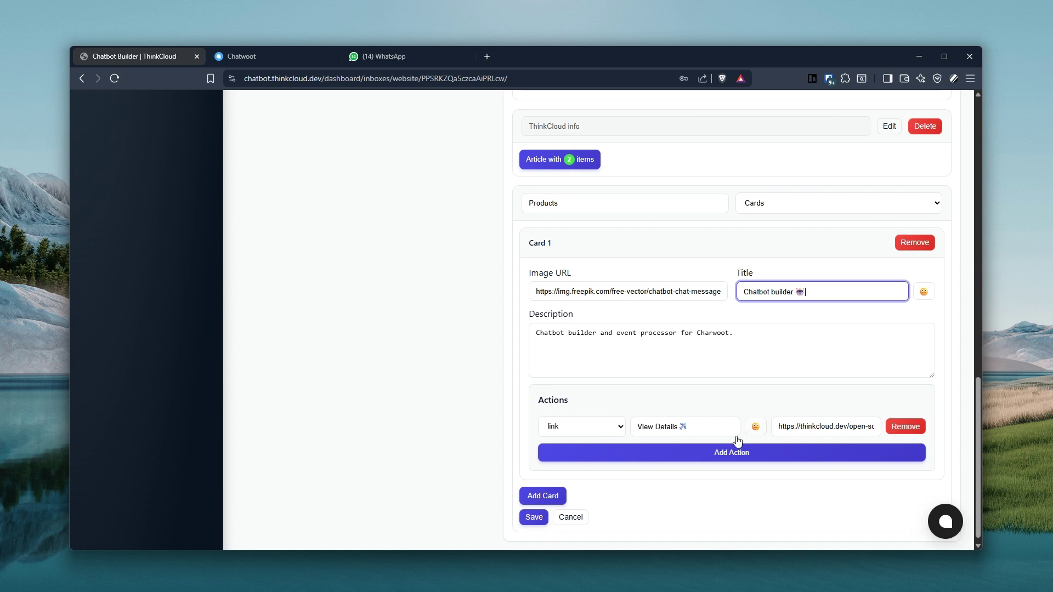
left_click(536, 518)
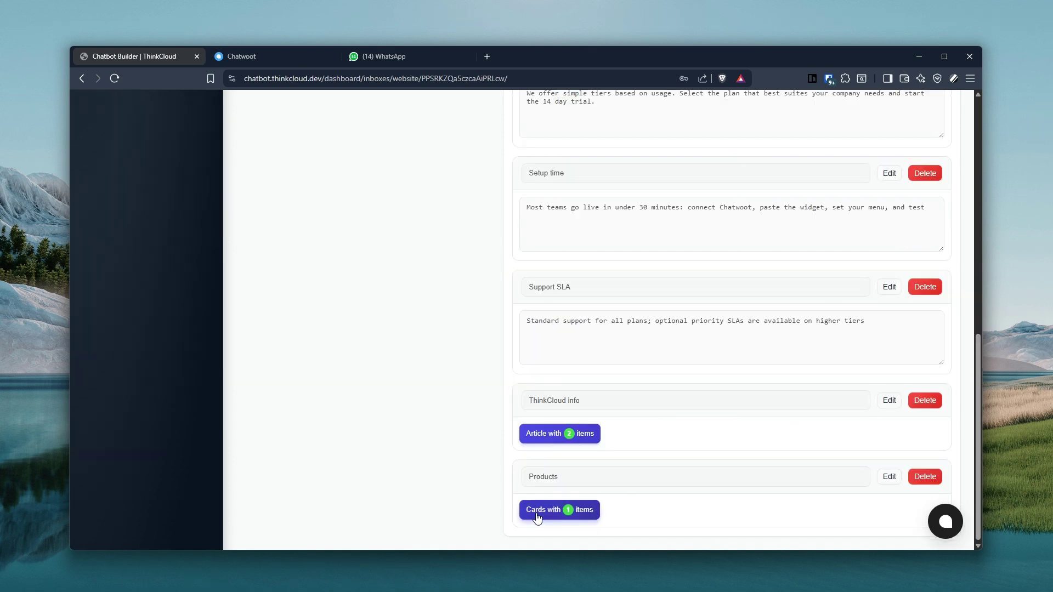
Reopen the Products card, confirm the link action and its URL, and save again.
left_click(889, 476)
scroll(620, 431, "down", 5)
scroll(621, 439, "down", 1)
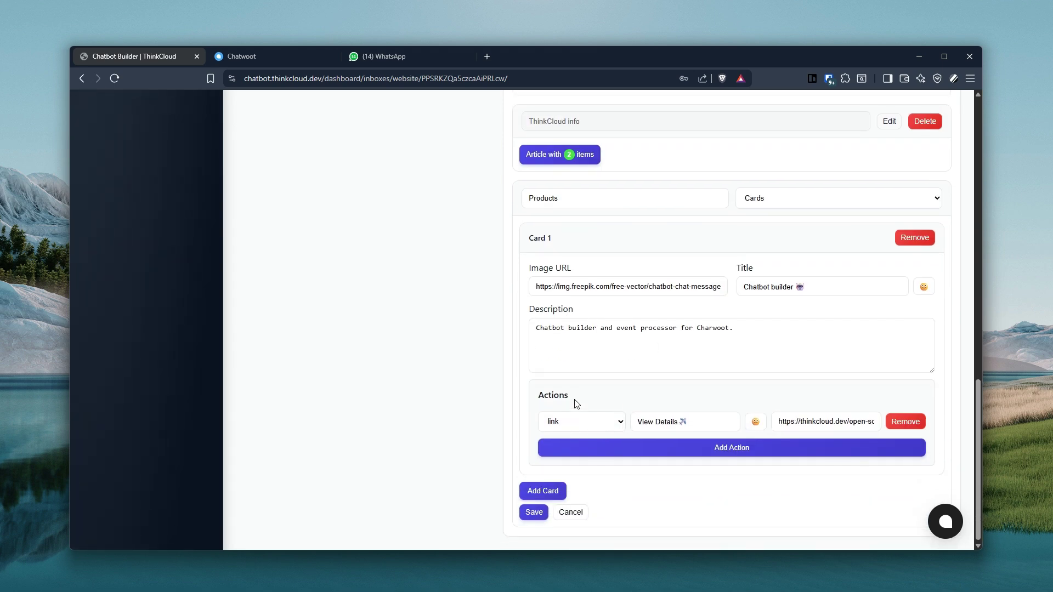
left_click(600, 427)
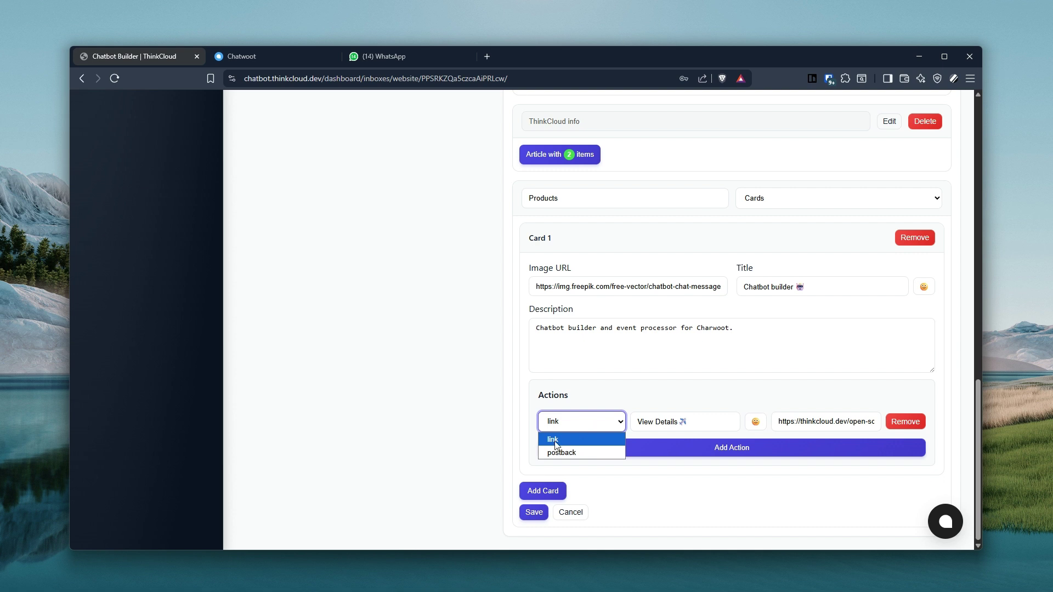
left_click(584, 380)
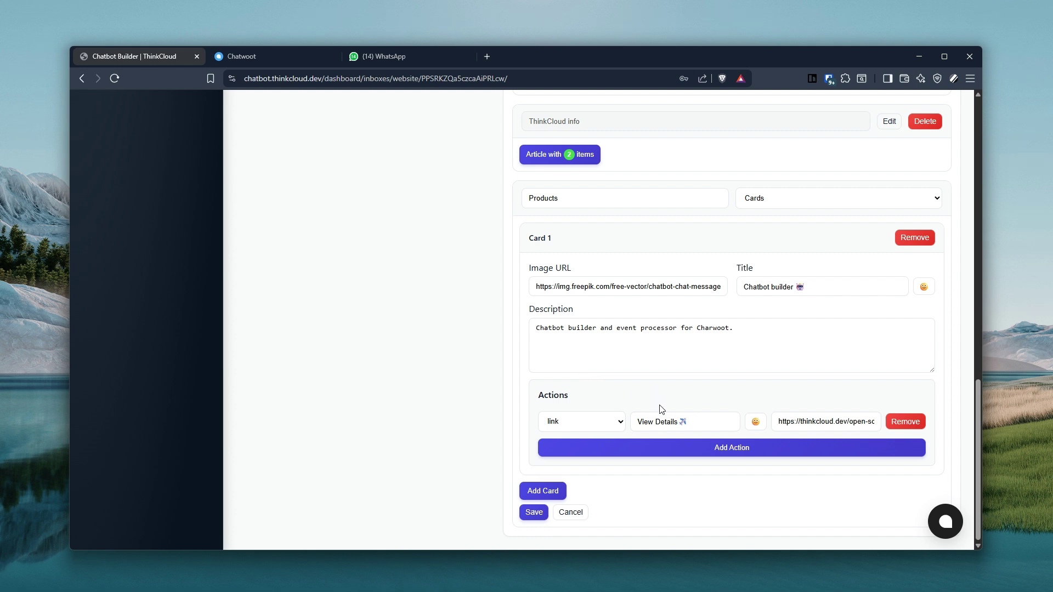
left_click_drag(799, 427, 827, 423)
left_click(534, 512)
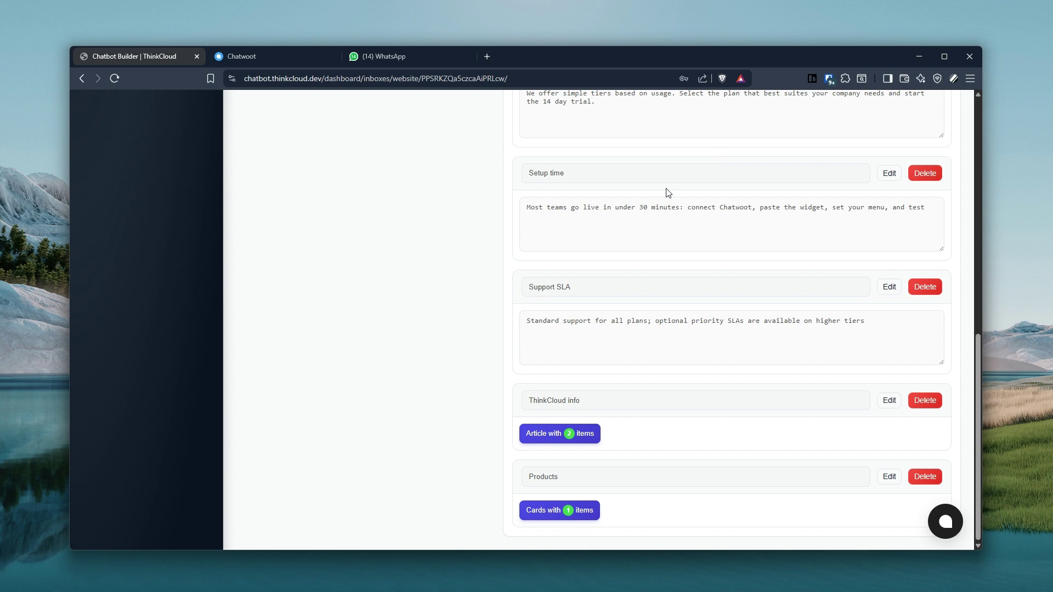
scroll(686, 181, "up", 10)
Save the inbox configuration and send 'menu' in the chat widget.
left_click(907, 179)
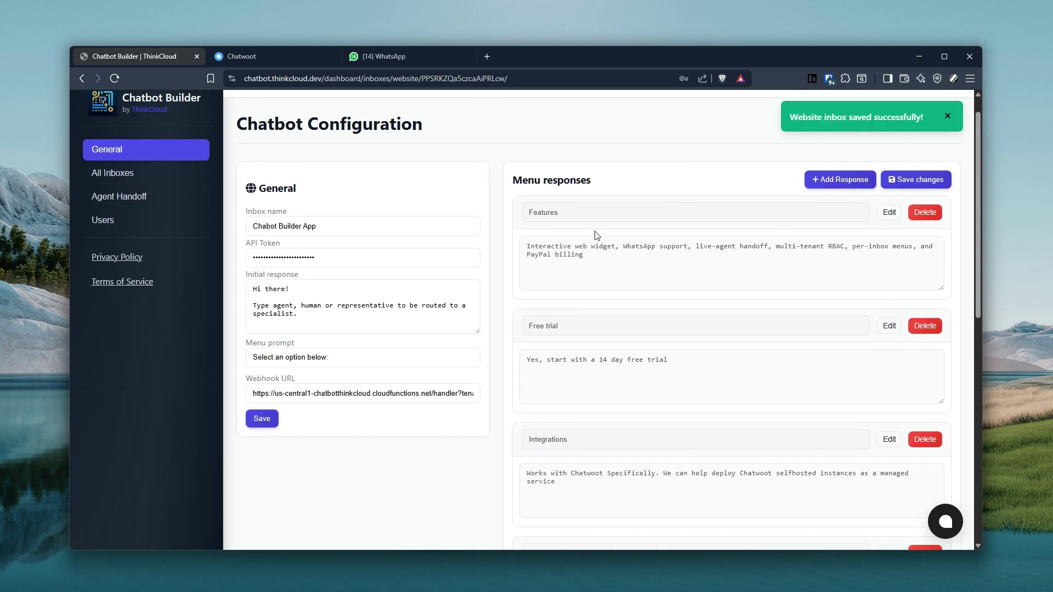
scroll(616, 317, "down", 6)
left_click(944, 522)
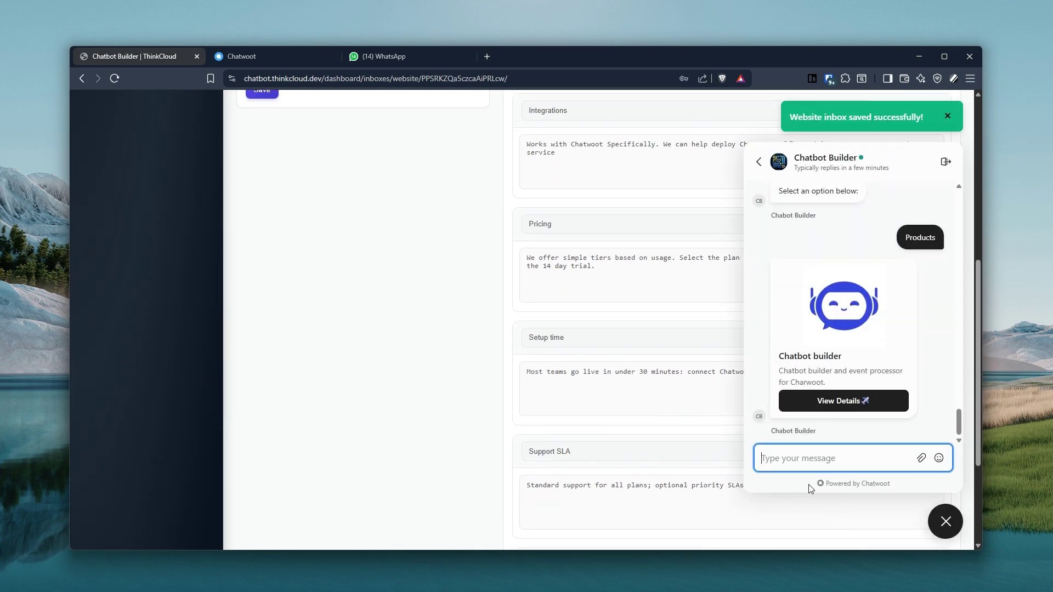
type("menu")
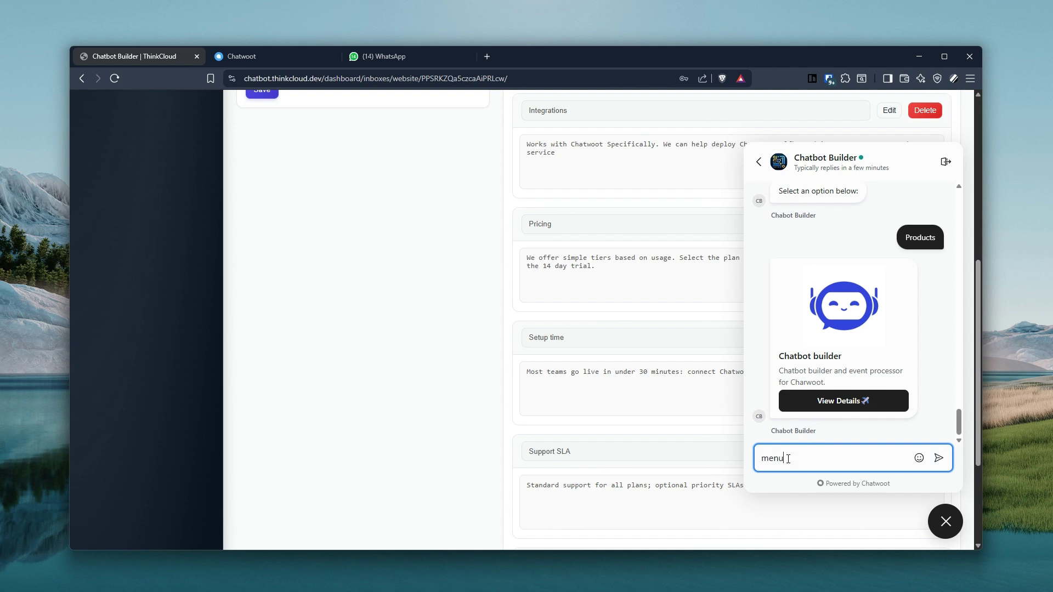
key("Return")
Choose Products, check the card's updated title, and move over to Chatwoot.
left_click(880, 412)
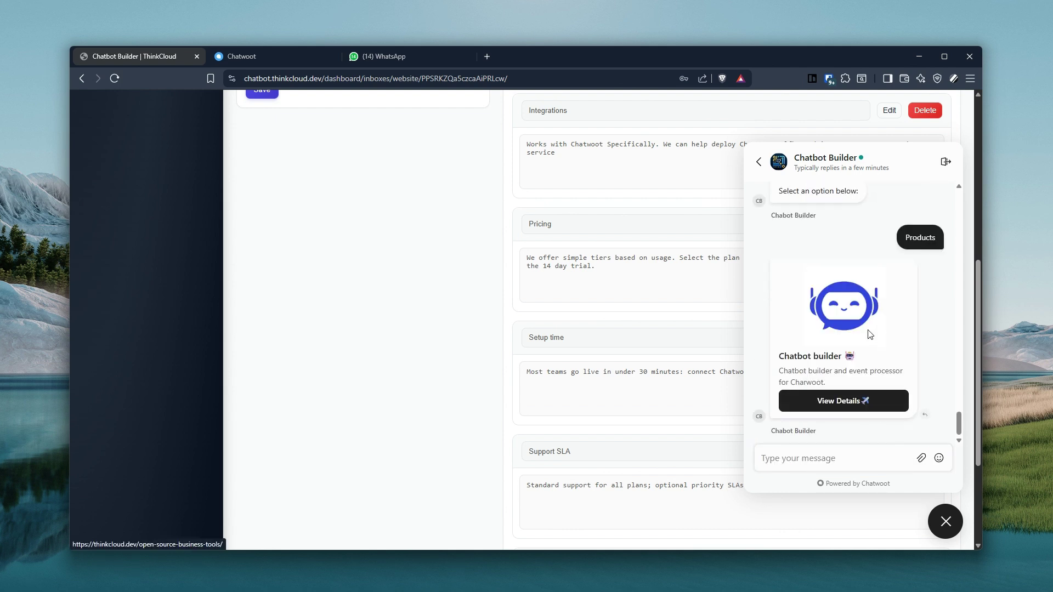
left_click_drag(865, 359, 776, 377)
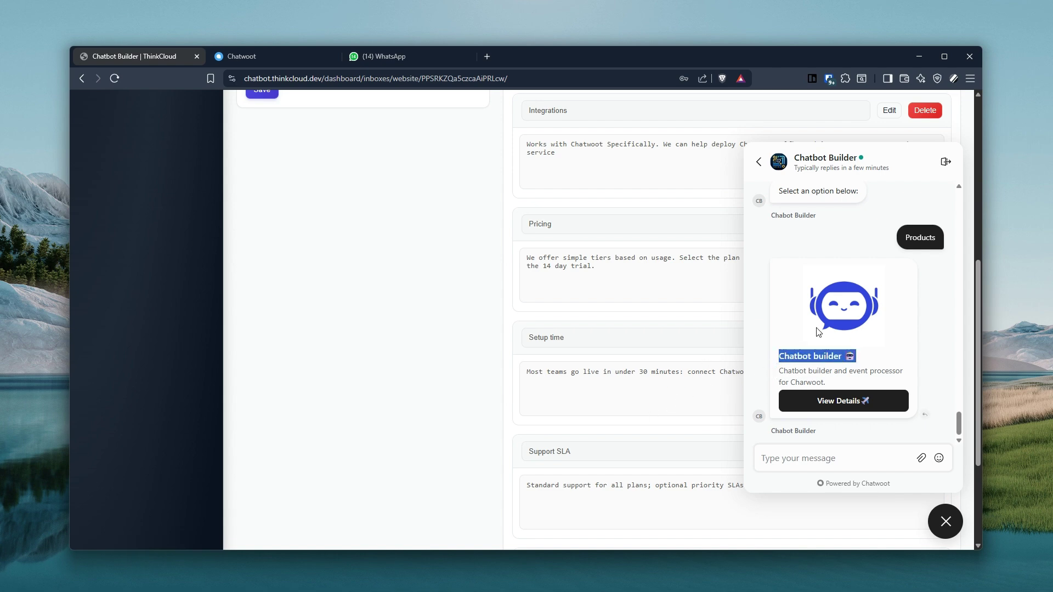
scroll(493, 359, "up", 10)
left_click(269, 55)
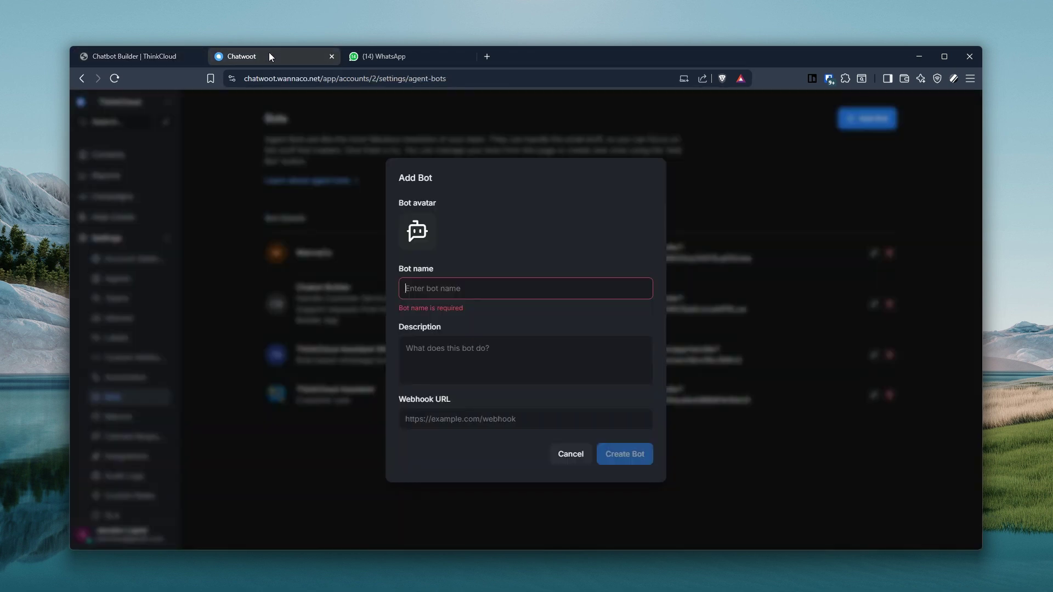
Dismiss Add Bot and open the top Unassigned conversation, Cold-Smoke-824, in Conversations.
left_click(376, 219)
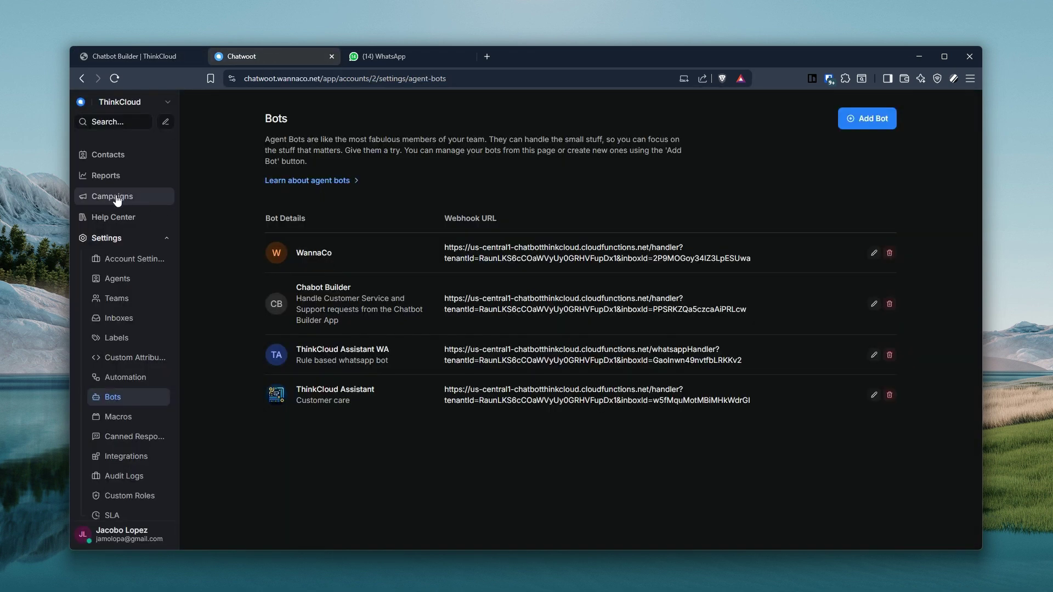
scroll(110, 173, "up", 1)
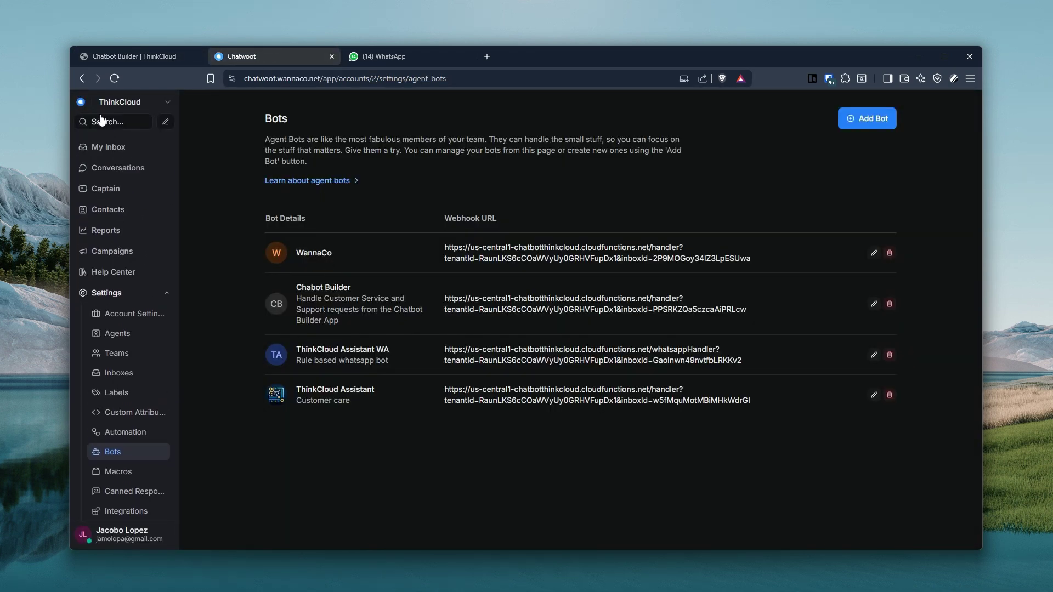
left_click(112, 169)
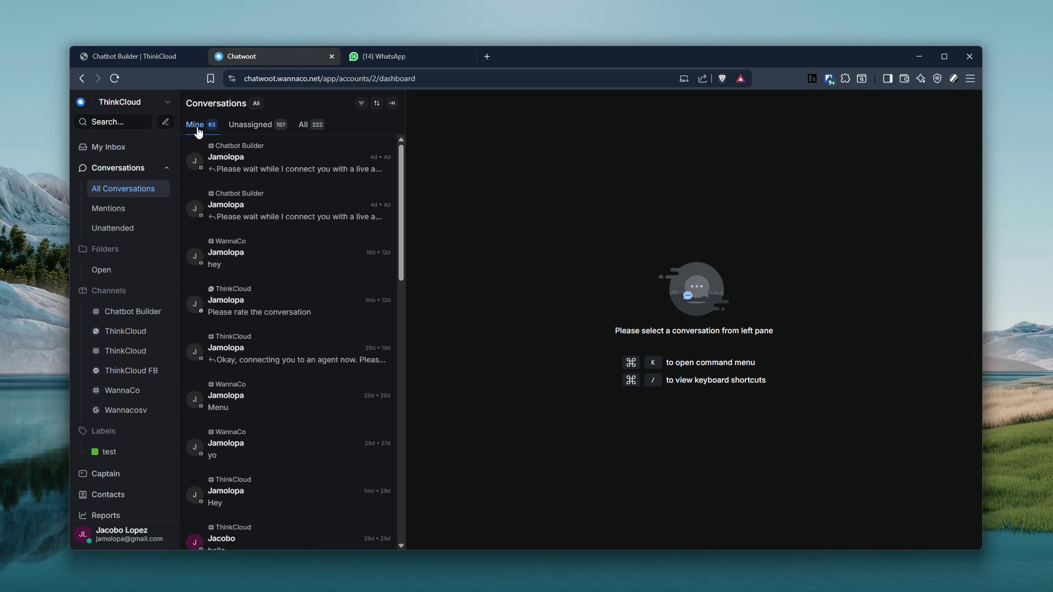
left_click(249, 128)
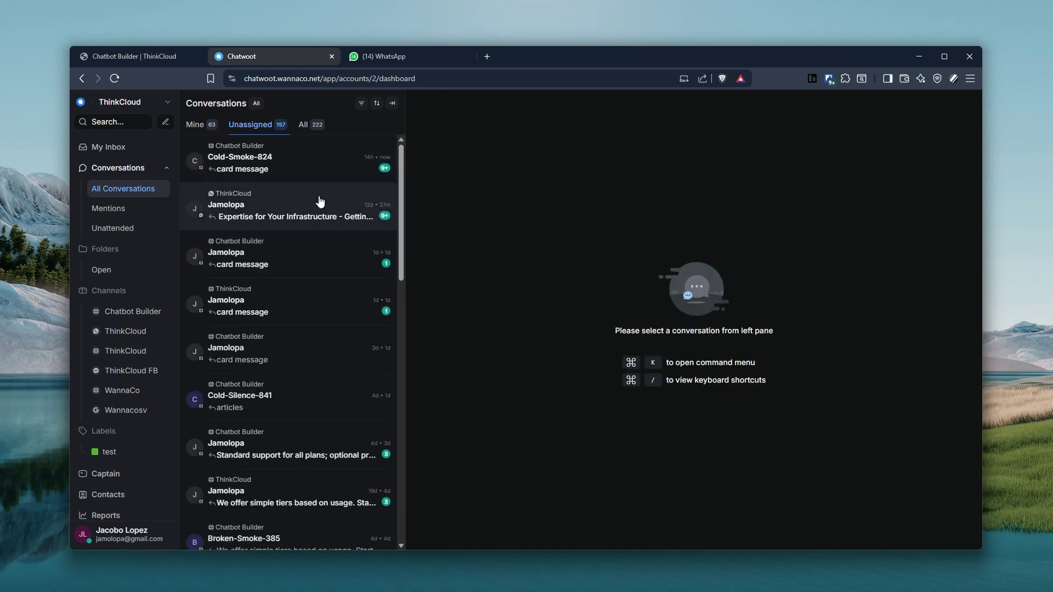
left_click(272, 169)
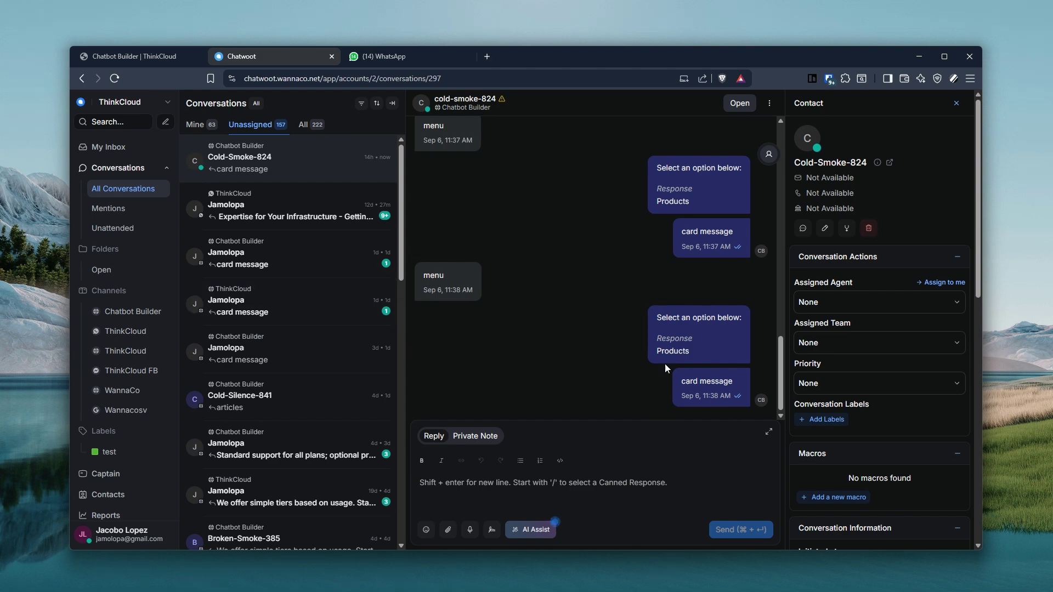
Back in Chatbot Builder, review Agent Handoff settings and send 'agent' in the chat widget.
left_click(132, 61)
left_click(816, 461)
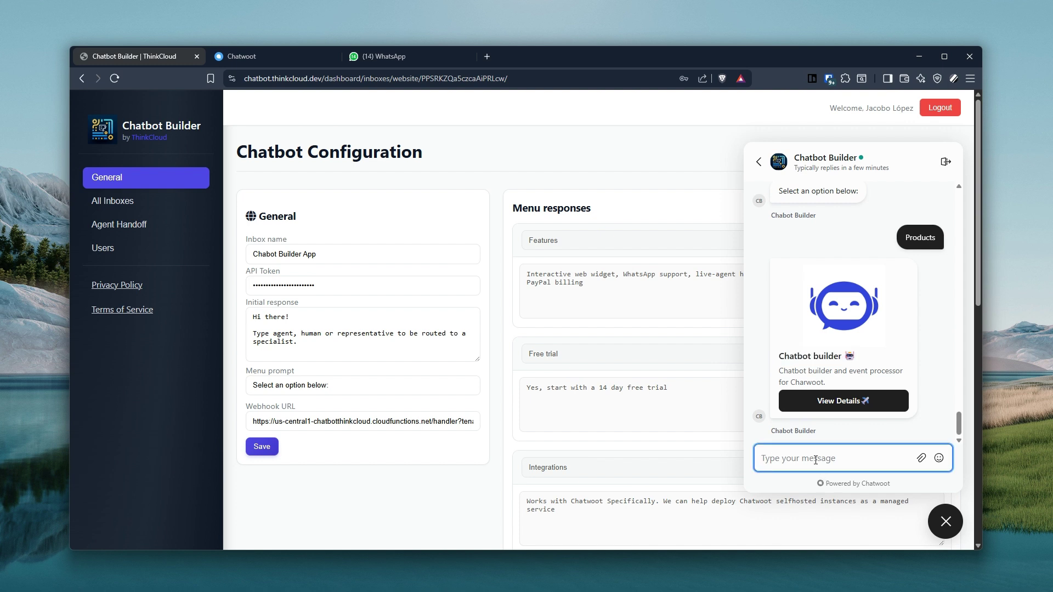
type("agent")
left_click(114, 229)
scroll(344, 296, "down", 1)
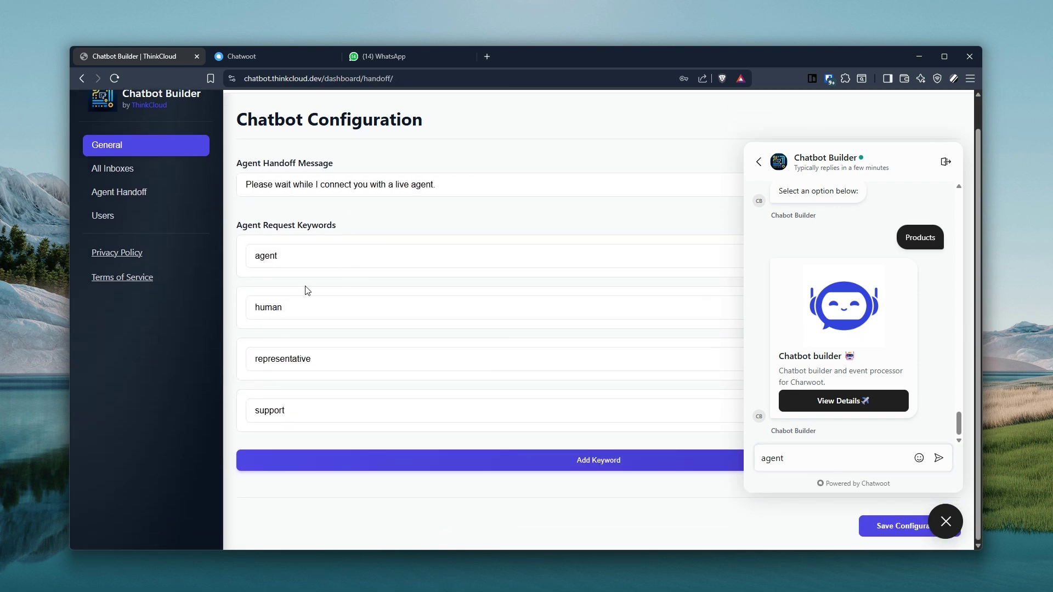
left_click(818, 461)
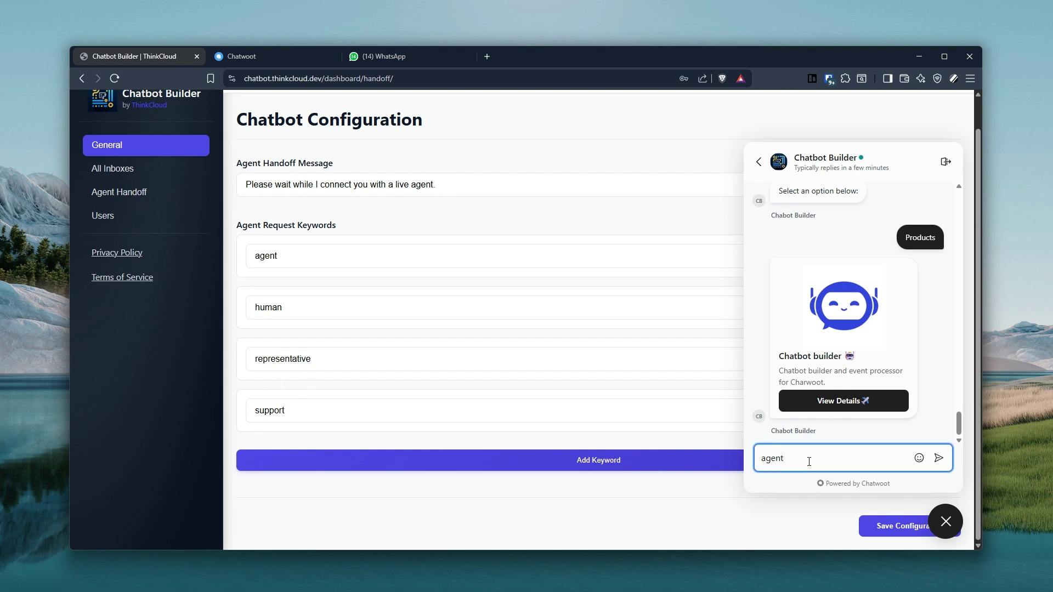
key("Return")
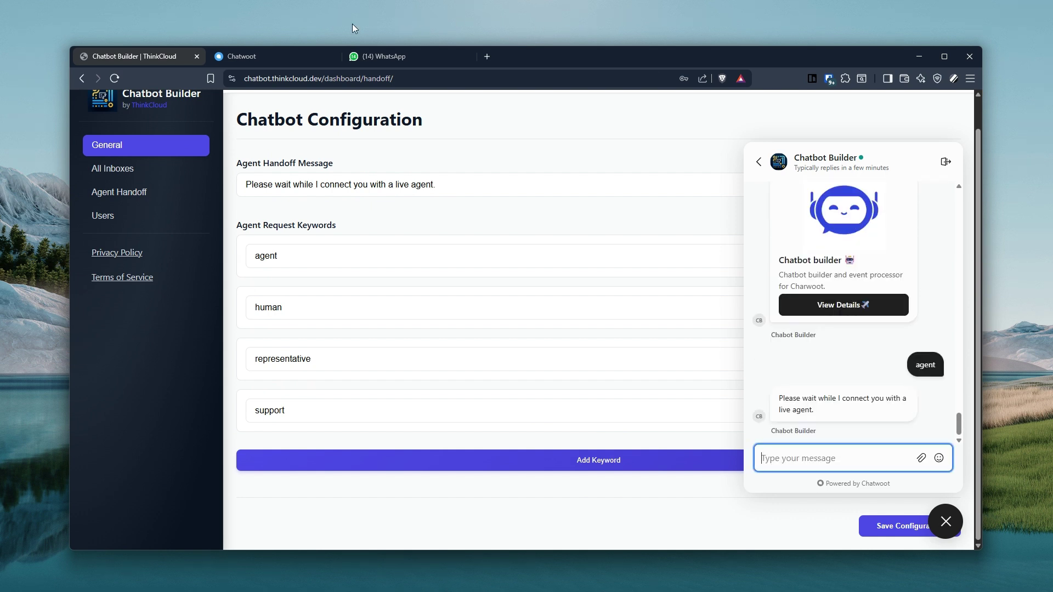
Check Cold-Smoke-824's assignment notice in Chatwoot and find it under the Mine tab.
left_click(272, 60)
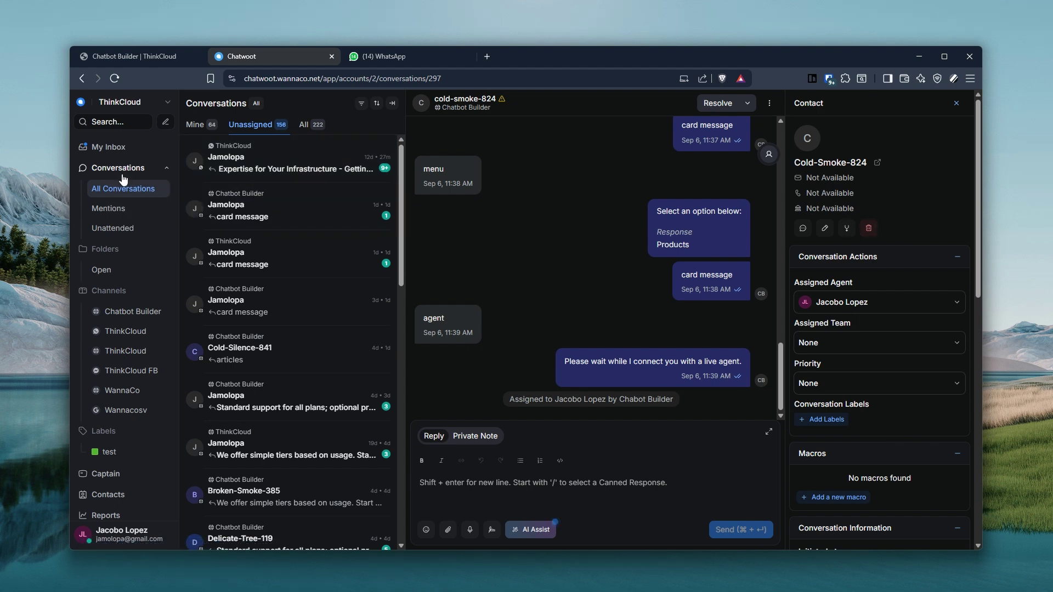
left_click(195, 125)
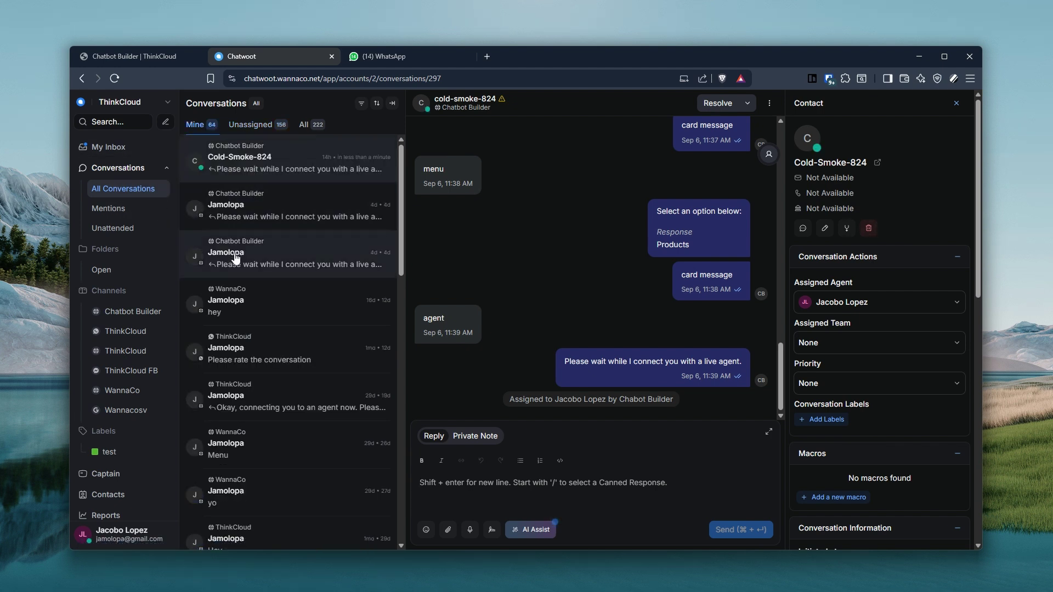